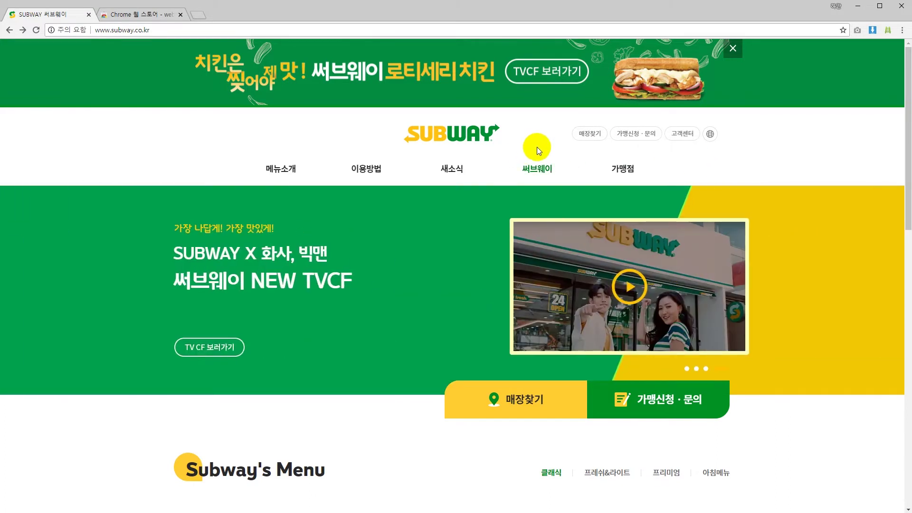
Open the browser's developer tools, dock them below the page and enlarge the panel
{"action": "key", "text": "F12"}
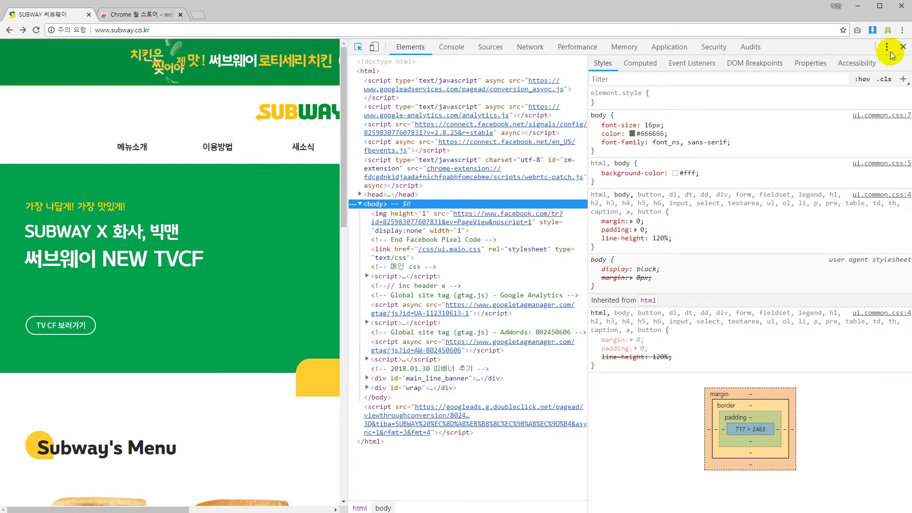
{"action": "left_click", "coordinate": [887, 48]}
{"action": "left_click", "coordinate": [870, 68]}
{"action": "left_click_drag", "start_coordinate": [576, 358], "coordinate": [576, 306]}
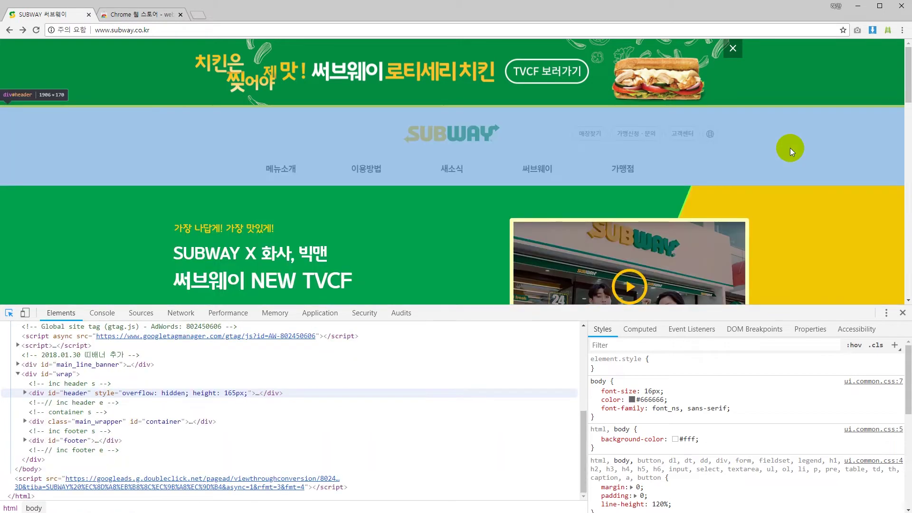
Reopen the developer tools, inspect the 메뉴소개 navigation link in the page markup and highlight its font-size declaration
{"action": "key", "text": "F12"}
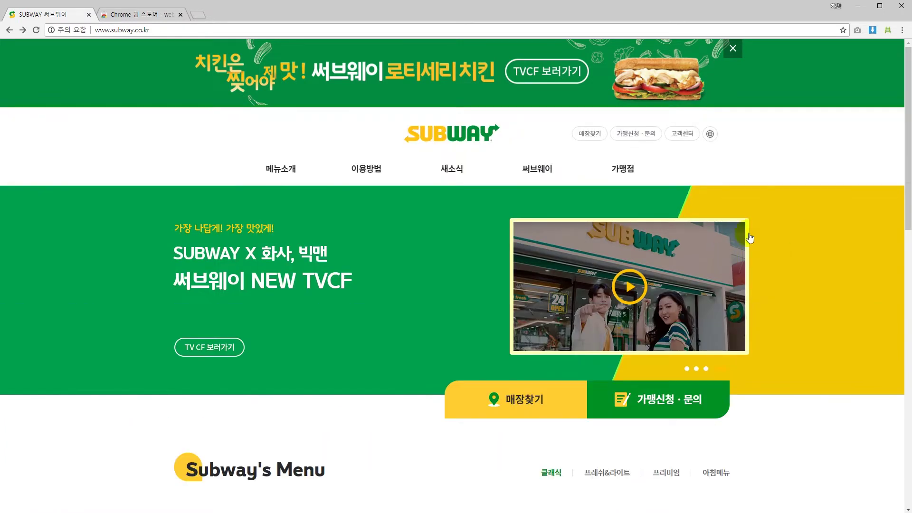
{"action": "key", "text": "F12"}
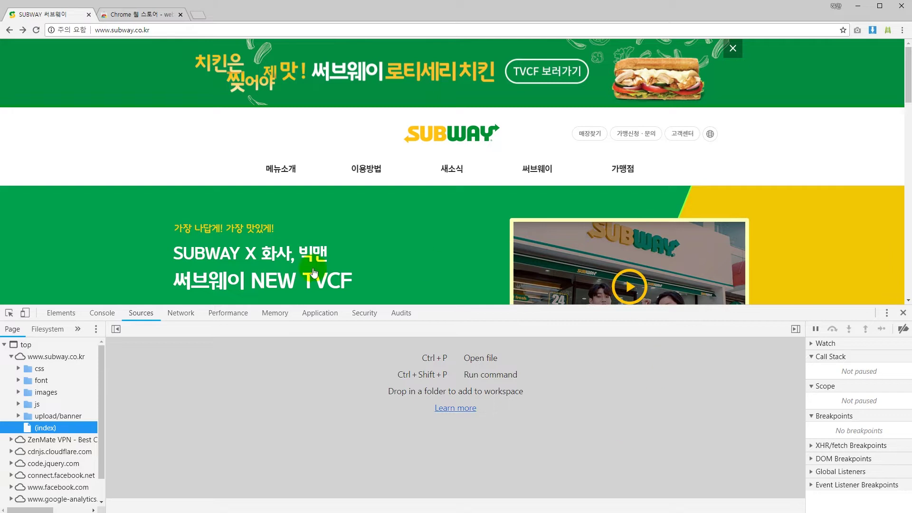
{"action": "left_click", "coordinate": [62, 313]}
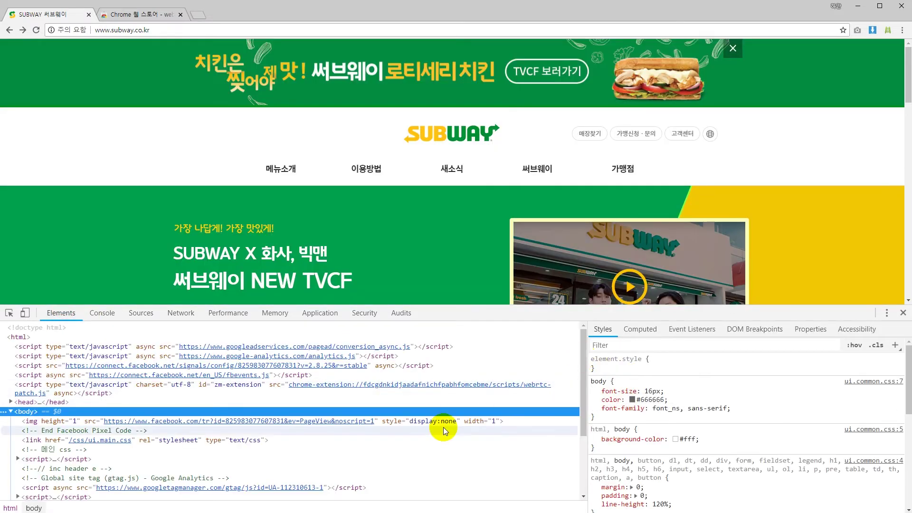
{"action": "scroll", "coordinate": [490, 204], "scroll_direction": "down", "scroll_amount": 4}
{"action": "scroll", "coordinate": [434, 200], "scroll_direction": "up", "scroll_amount": 3}
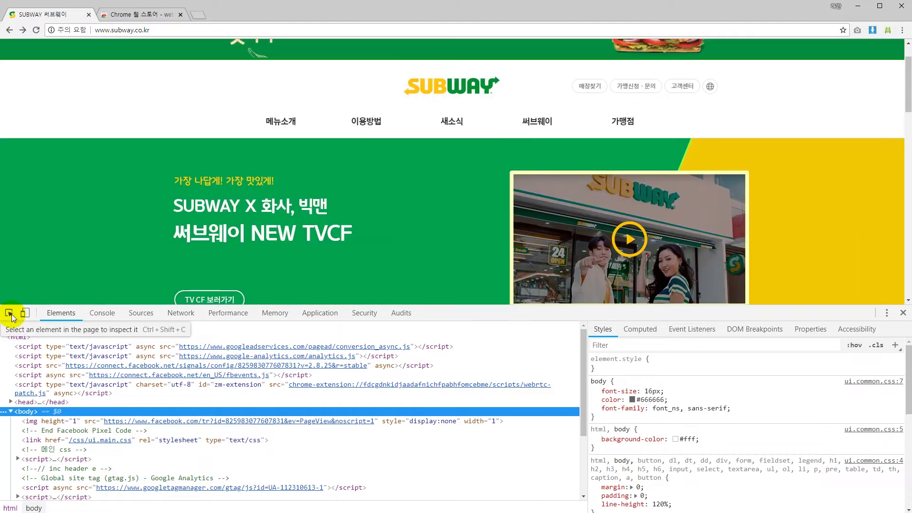
{"action": "left_click", "coordinate": [12, 317]}
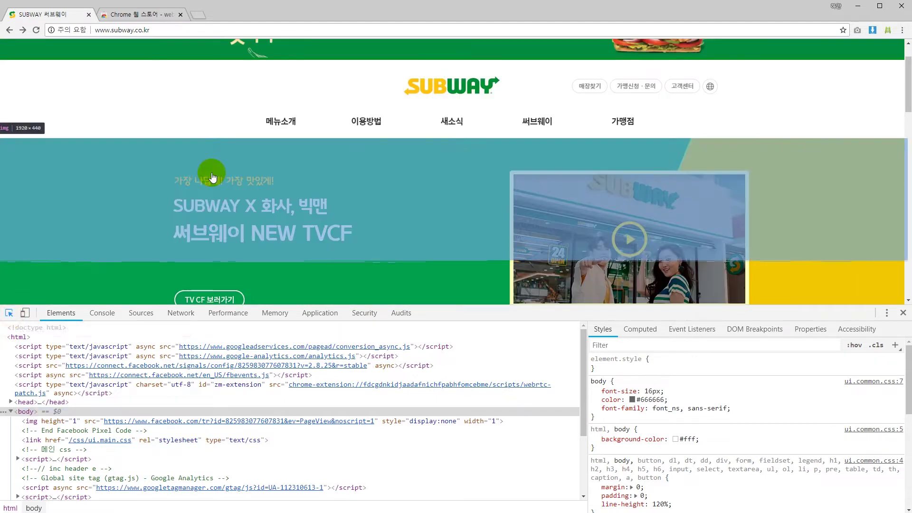
{"action": "left_click", "coordinate": [283, 122]}
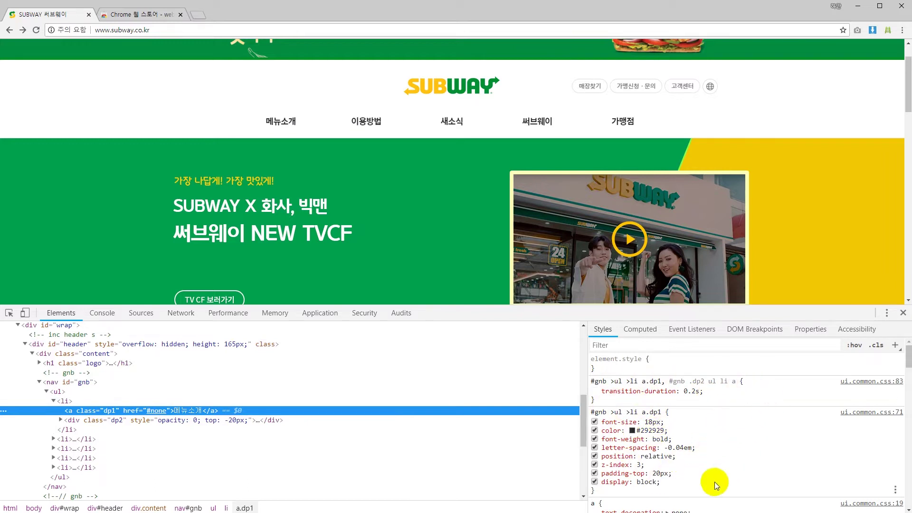
{"action": "left_click_drag", "start_coordinate": [666, 422], "coordinate": [600, 422]}
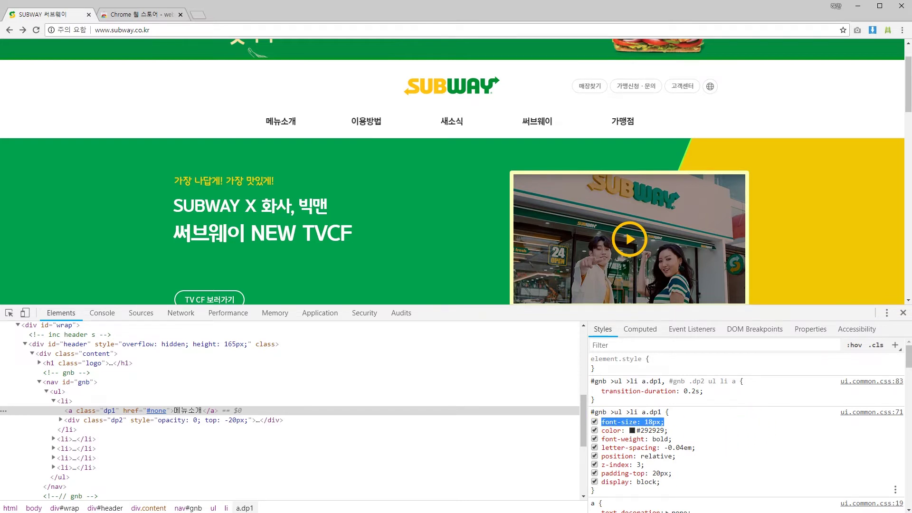
Switch to Colour Contrast Analyser and sample the green hover colour #038A23 of the 메뉴소개 link as the foreground
{"action": "key", "text": "alt+Tab"}
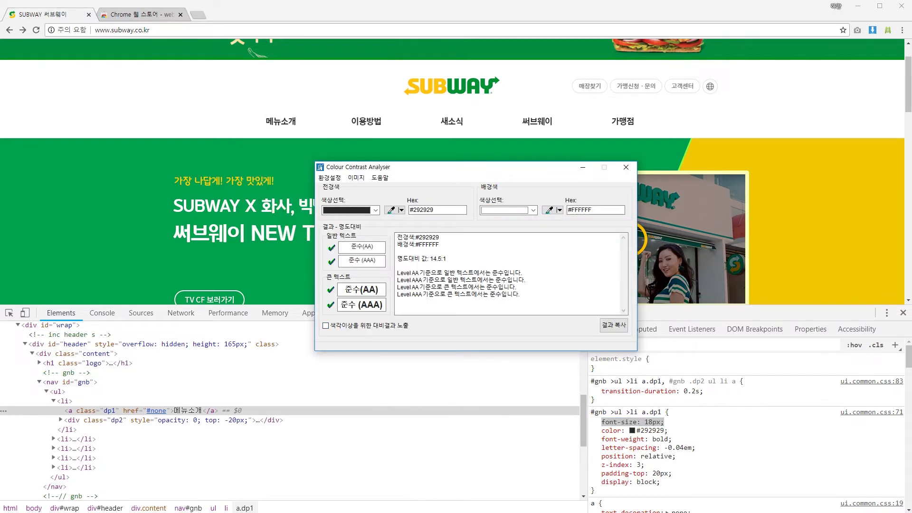
{"action": "left_click_drag", "start_coordinate": [570, 167], "coordinate": [673, 136]}
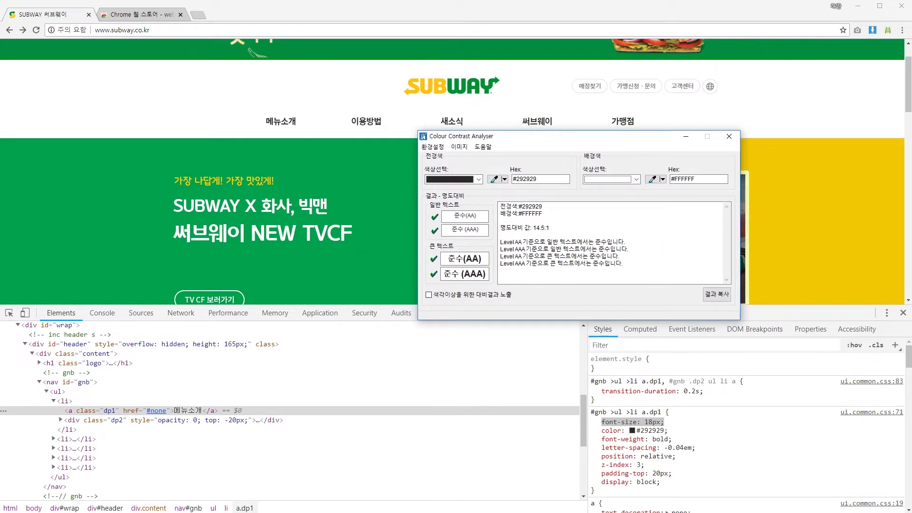
{"action": "left_click", "coordinate": [494, 179]}
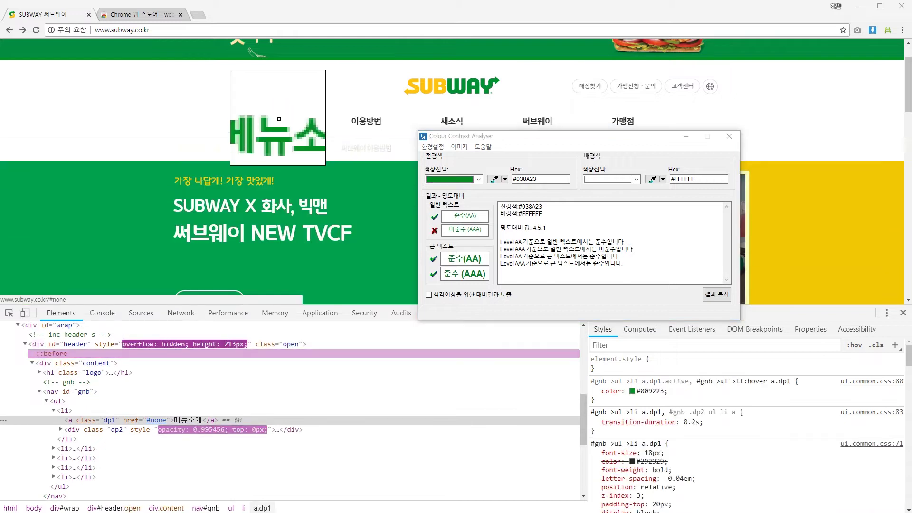
{"action": "left_click", "coordinate": [279, 121]}
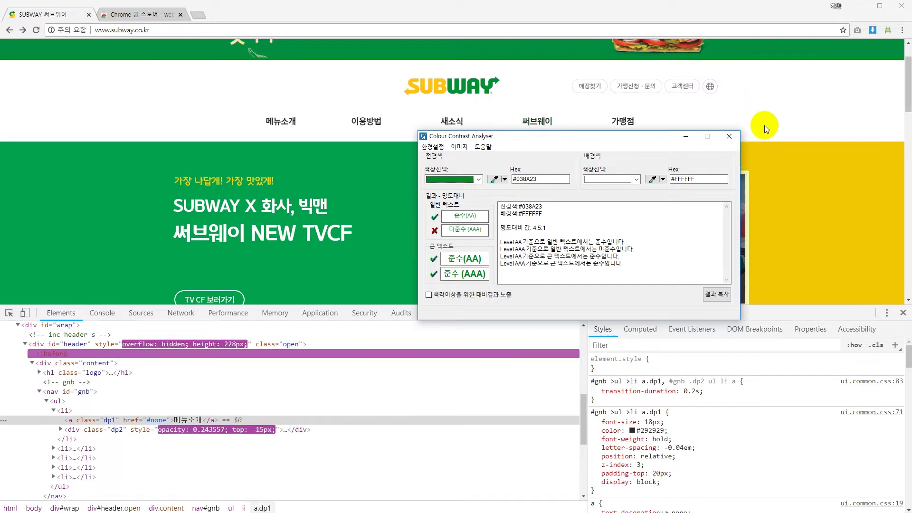
Return to the Subway page and inspect the image element of the green promotional banner above the header
{"action": "left_click", "coordinate": [767, 121]}
{"action": "scroll", "coordinate": [737, 128], "scroll_direction": "up", "scroll_amount": 1}
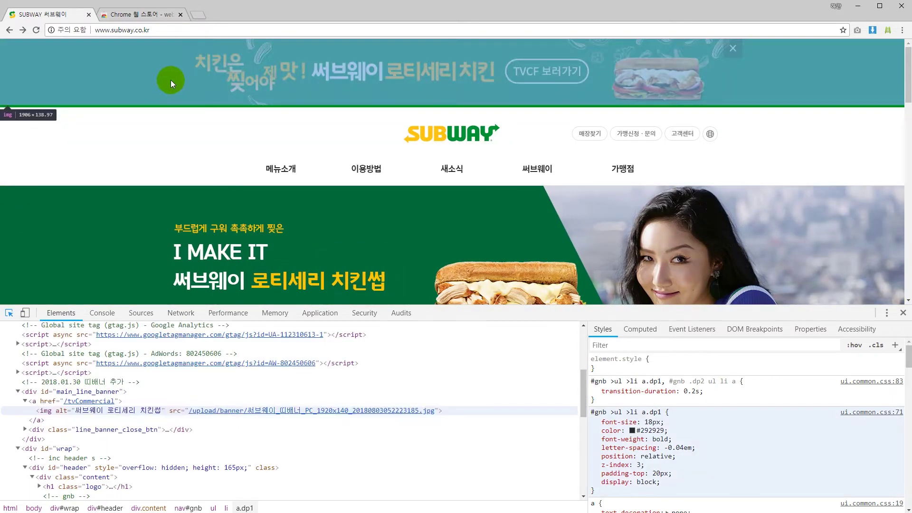
{"action": "left_click", "coordinate": [170, 80]}
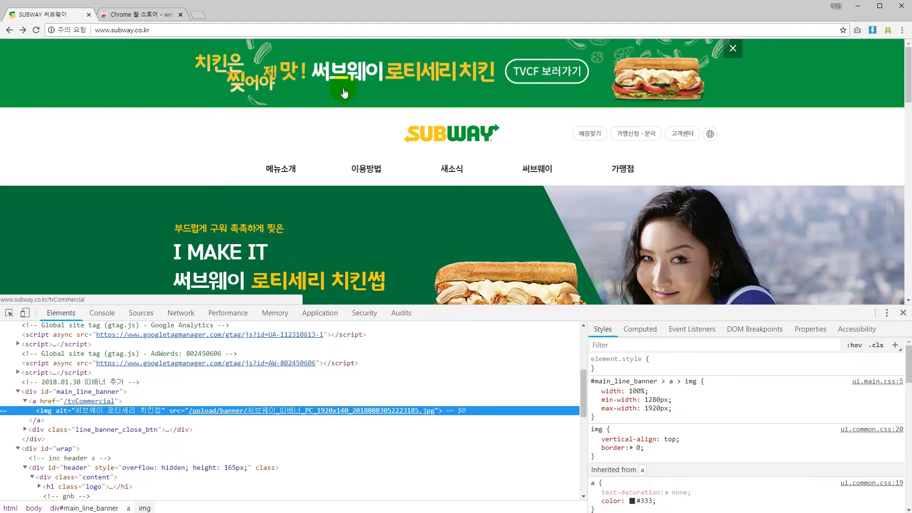
Add the Web Developer extension from the Chrome Web Store search results and close its welcome page
{"action": "left_click", "coordinate": [130, 15]}
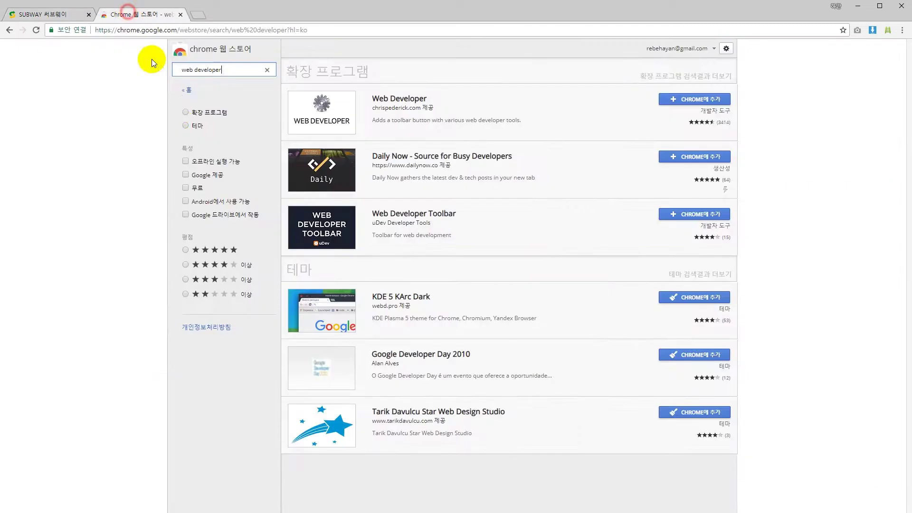
{"action": "left_click", "coordinate": [98, 164]}
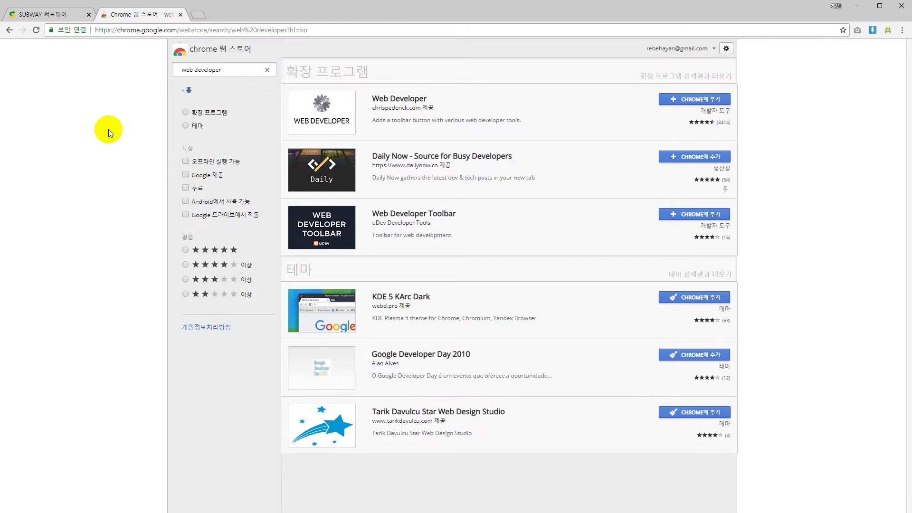
{"action": "left_click", "coordinate": [234, 70]}
{"action": "left_click", "coordinate": [126, 85]}
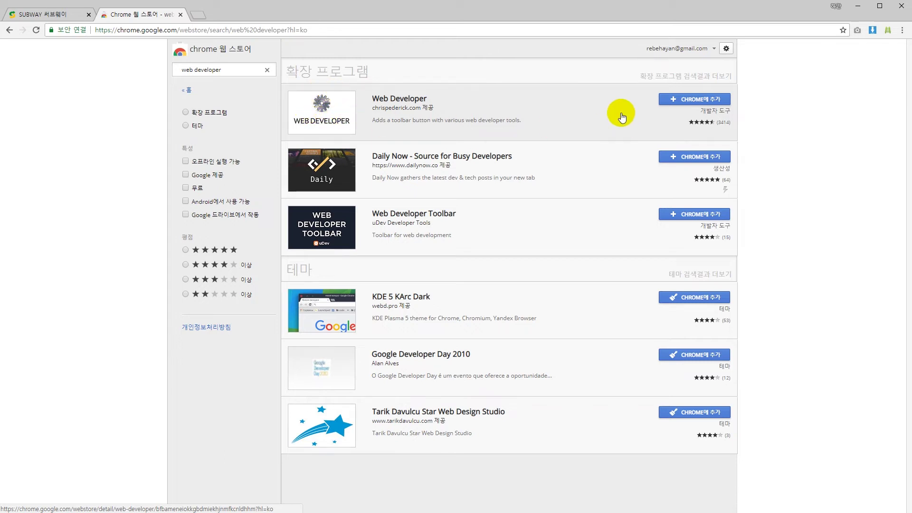
{"action": "left_click", "coordinate": [698, 99]}
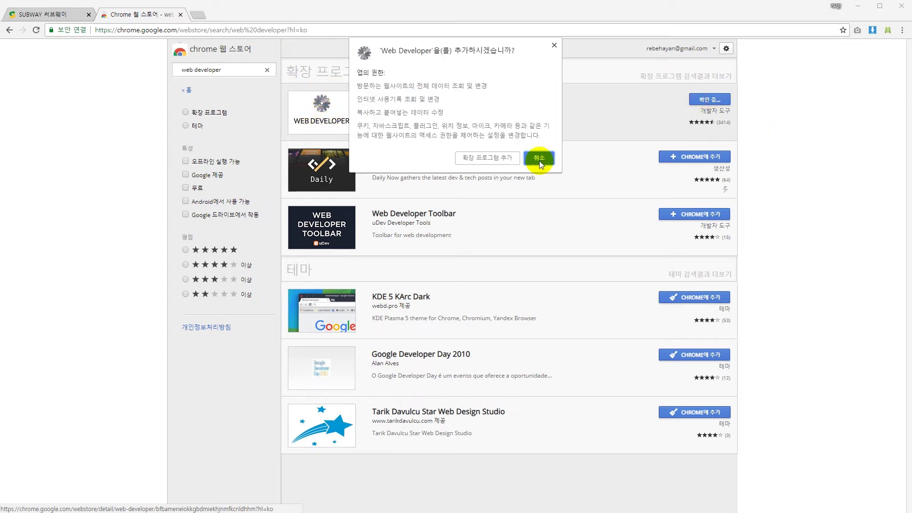
{"action": "left_click", "coordinate": [494, 158]}
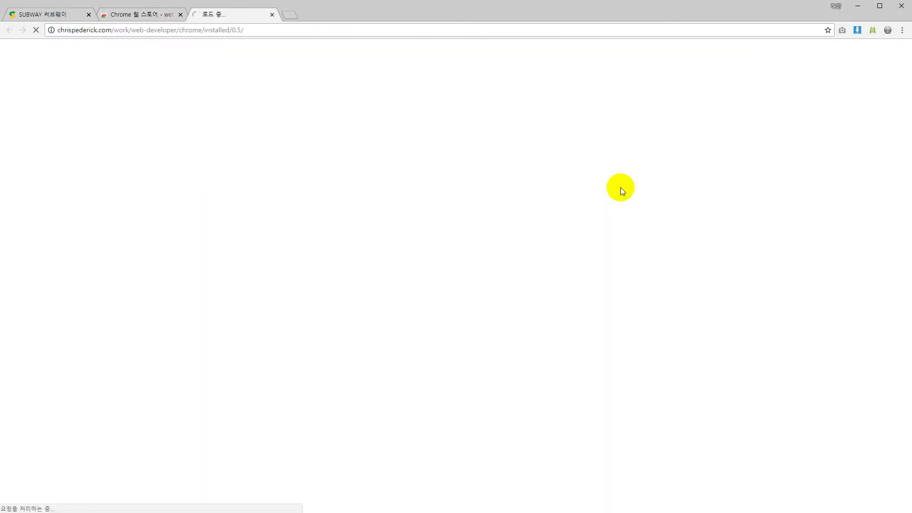
{"action": "key", "text": "ctrl+w"}
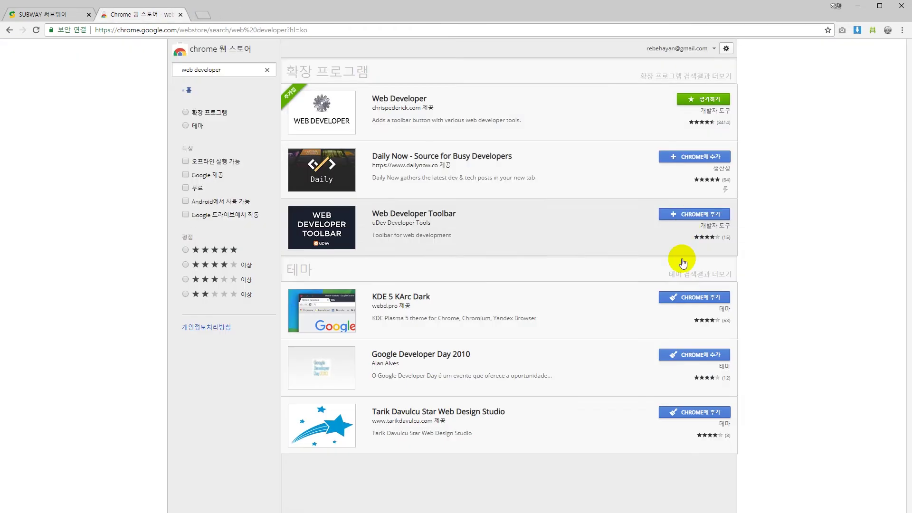
Return to the Subway page, close the developer tools and turn on the Web Developer extension's Display Ruler
{"action": "left_click", "coordinate": [47, 14]}
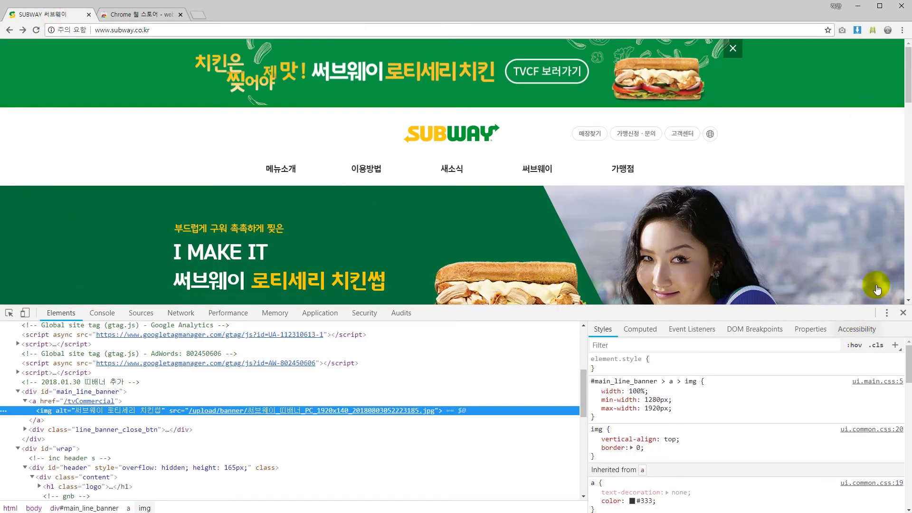
{"action": "left_click", "coordinate": [903, 314]}
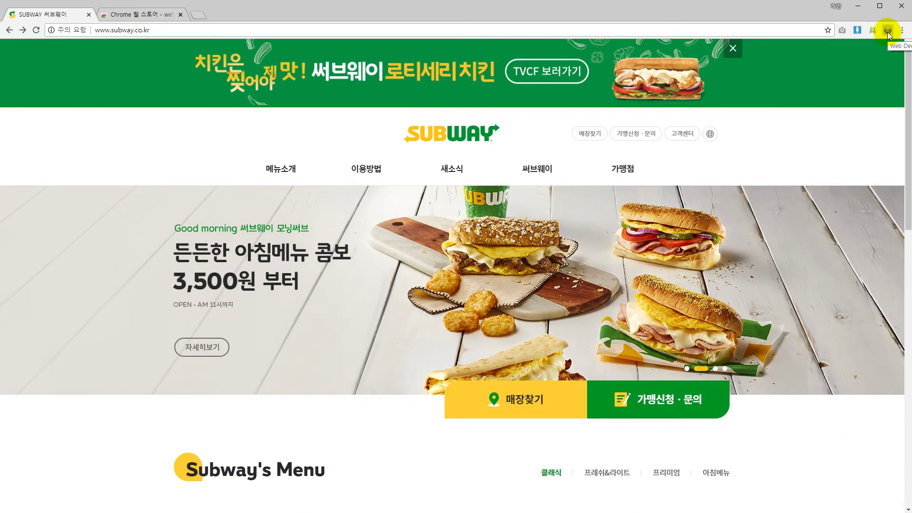
{"action": "left_click", "coordinate": [887, 30]}
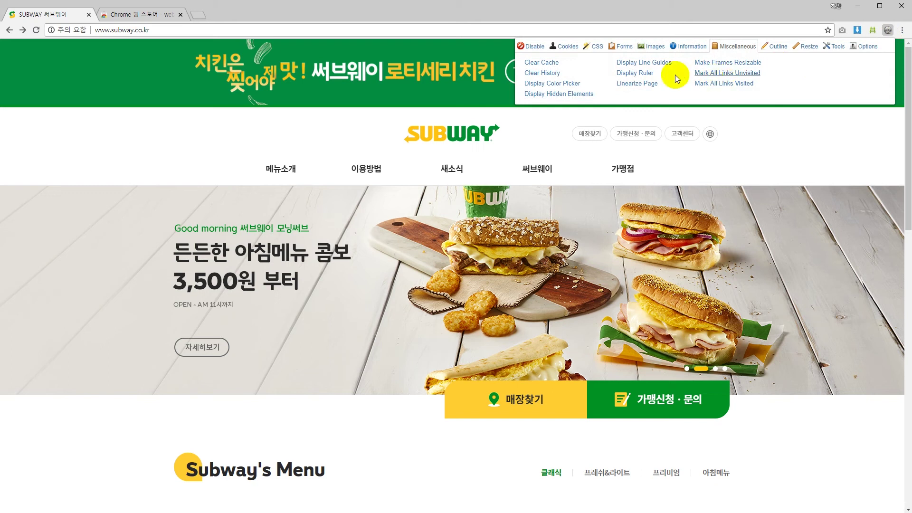
{"action": "left_click", "coordinate": [645, 78]}
Fit the ruler to the yellow 로티세리 치킨 banner text to measure its height, and close the ruler
{"action": "left_click_drag", "start_coordinate": [168, 208], "coordinate": [459, 182]}
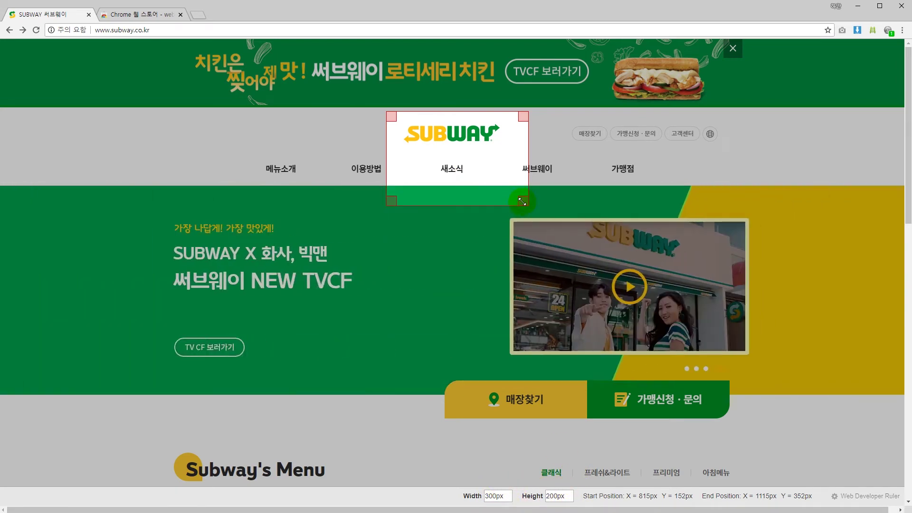
{"action": "mouse_move", "coordinate": [523, 200]}
{"action": "left_mouse_down"}
{"action": "mouse_move", "coordinate": [518, 149]}
{"action": "mouse_move", "coordinate": [523, 185]}
{"action": "left_mouse_up"}
{"action": "left_click", "coordinate": [485, 496]}
{"action": "left_click", "coordinate": [470, 141]}
{"action": "left_click_drag", "start_coordinate": [470, 141], "coordinate": [470, 99]}
{"action": "left_click_drag", "start_coordinate": [515, 139], "coordinate": [513, 82]}
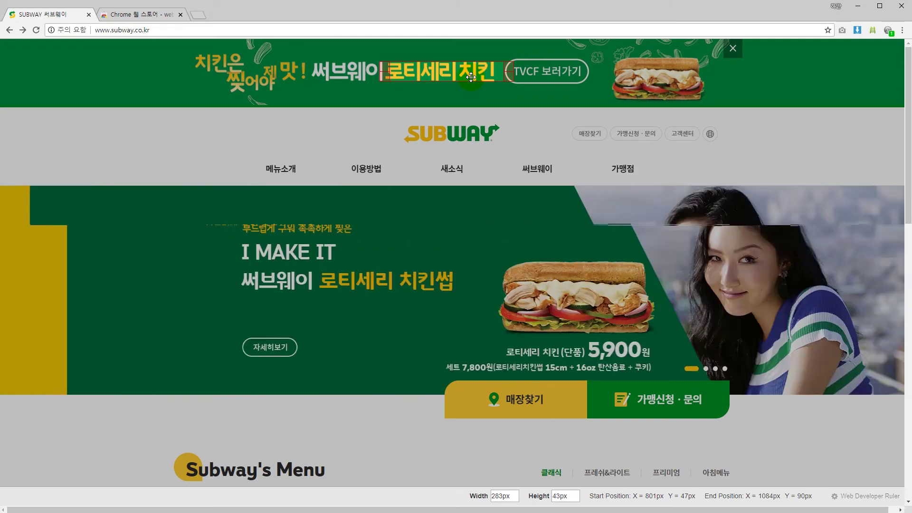
{"action": "key", "text": "Escape"}
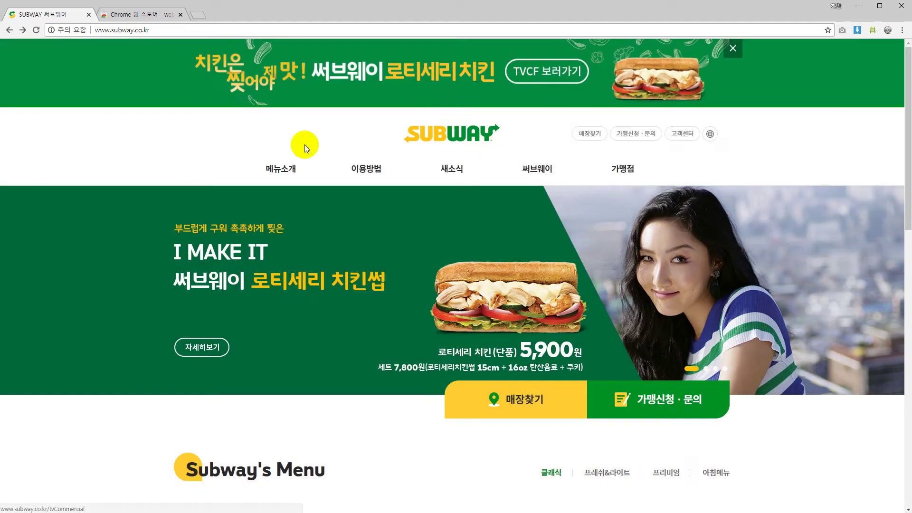
In Colour Contrast Analyser, sample the banner's yellow text #FDC22A as foreground and its green background #038D42 as background
{"action": "mouse_move", "coordinate": [381, 175]}
{"action": "key", "text": "alt+Tab"}
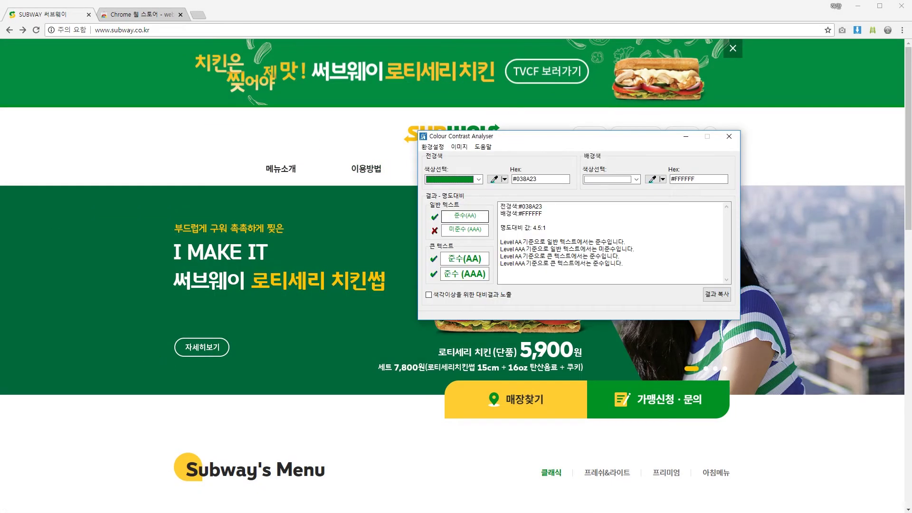
{"action": "left_click_drag", "start_coordinate": [618, 141], "coordinate": [657, 116]}
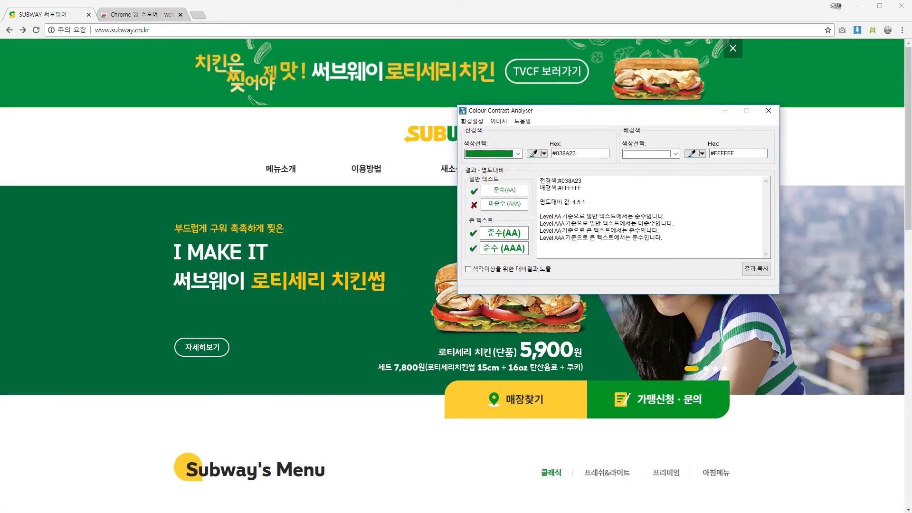
{"action": "left_click", "coordinate": [533, 153]}
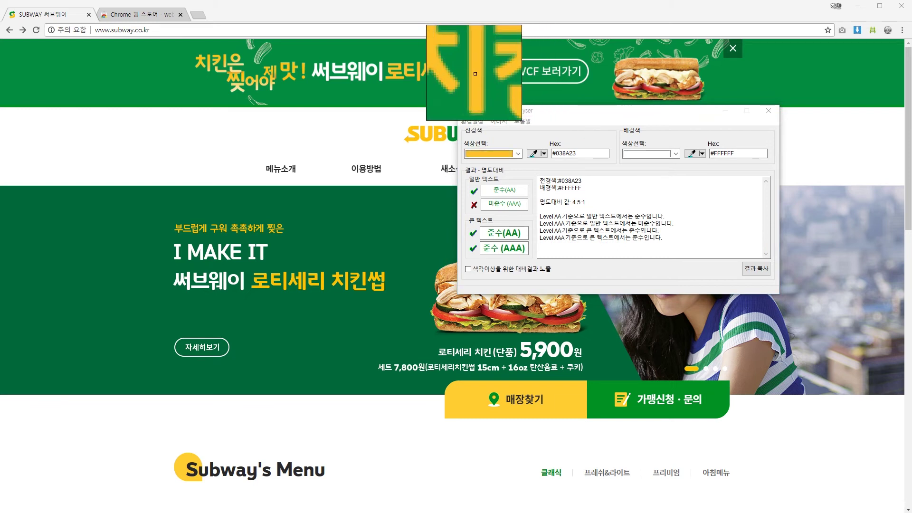
{"action": "left_click", "coordinate": [470, 78]}
{"action": "key", "text": "F12"}
{"action": "left_click", "coordinate": [476, 81]}
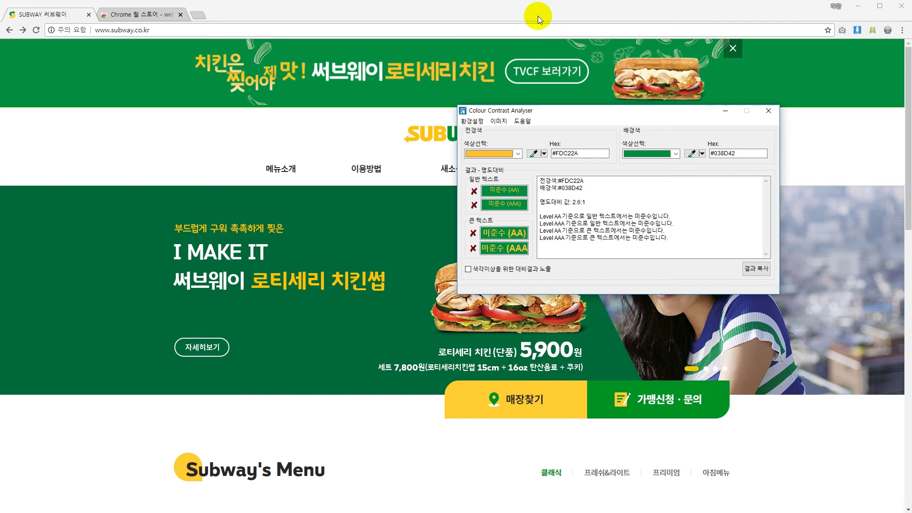
Display the Web Developer ruler again and fit it to the TVCF 보러가기 banner text to measure its height
{"action": "left_click", "coordinate": [887, 30]}
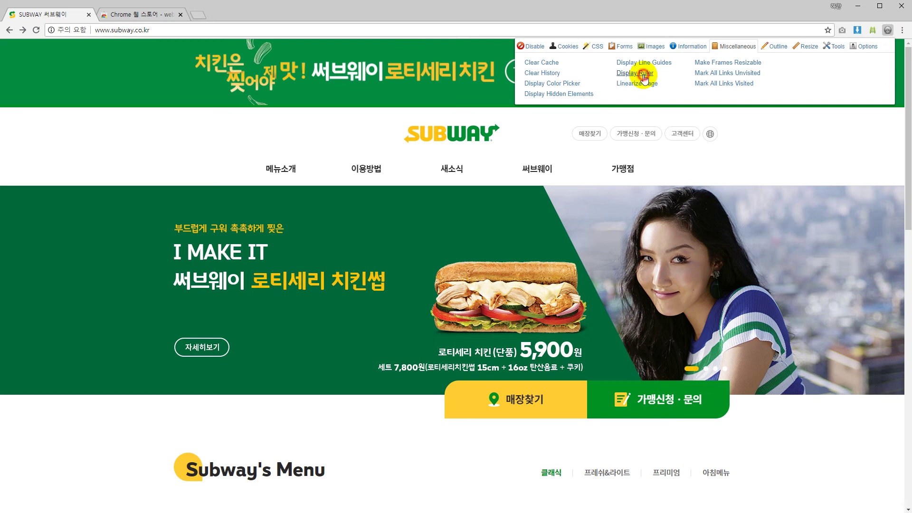
{"action": "left_click", "coordinate": [644, 78]}
{"action": "left_click_drag", "start_coordinate": [158, 171], "coordinate": [558, 106]}
{"action": "left_click_drag", "start_coordinate": [639, 159], "coordinate": [595, 76]}
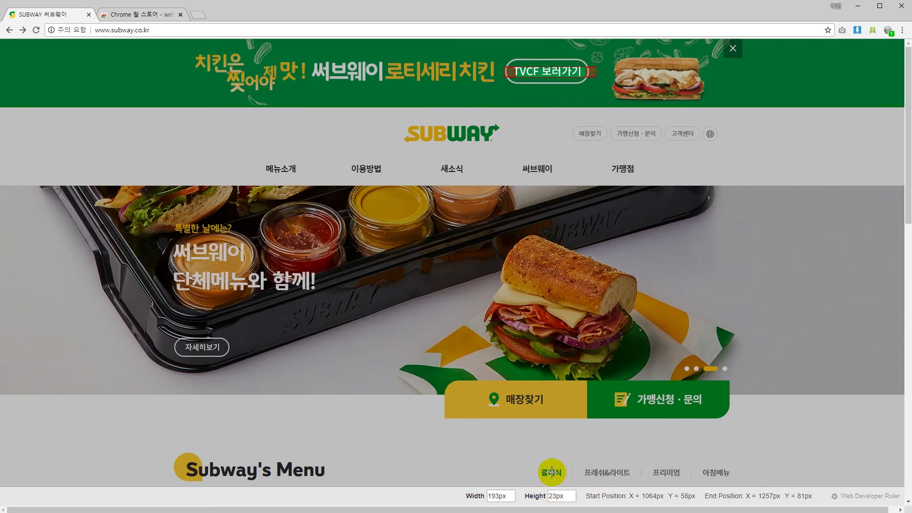
Mark the TVCF 보러가기 text and the ruler's height value with linked red circles, and clear the annotations
{"action": "key", "text": "ctrl+alt+d"}
{"action": "mouse_move", "coordinate": [574, 44]}
{"action": "left_mouse_down"}
{"action": "mouse_move", "coordinate": [601, 56]}
{"action": "mouse_move", "coordinate": [558, 92]}
{"action": "left_mouse_up"}
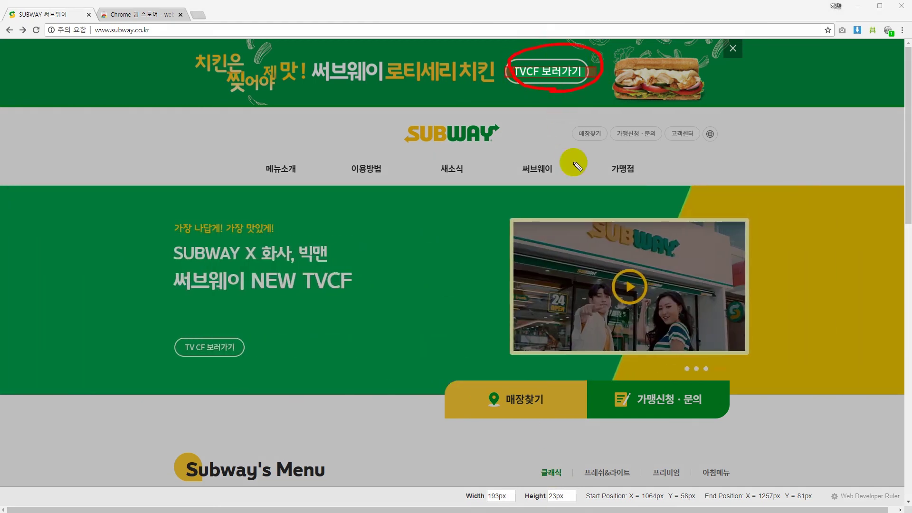
{"action": "mouse_move", "coordinate": [565, 484]}
{"action": "left_mouse_down"}
{"action": "mouse_move", "coordinate": [541, 508]}
{"action": "mouse_move", "coordinate": [562, 508]}
{"action": "left_mouse_up"}
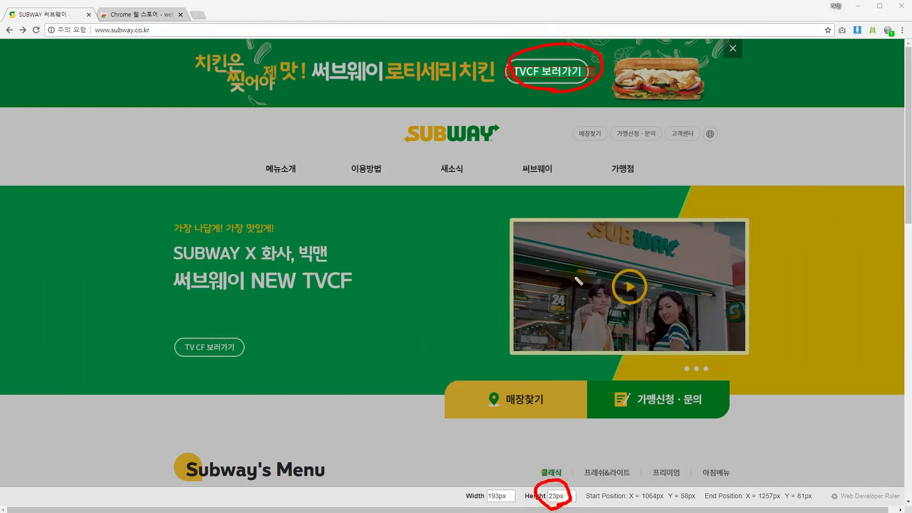
{"action": "mouse_move", "coordinate": [565, 85]}
{"action": "left_mouse_down"}
{"action": "mouse_move", "coordinate": [531, 468]}
{"action": "mouse_move", "coordinate": [551, 475]}
{"action": "left_mouse_up"}
{"action": "key", "text": "Escape"}
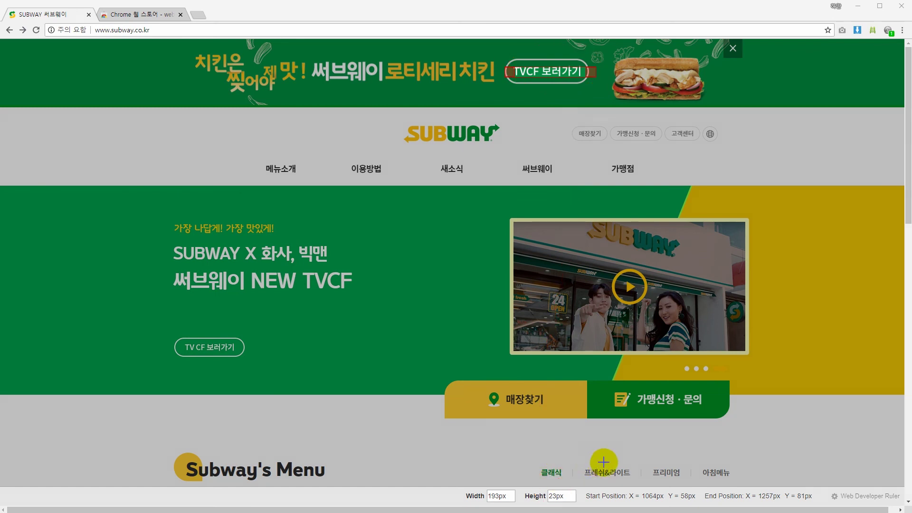
{"action": "key", "text": "Escape"}
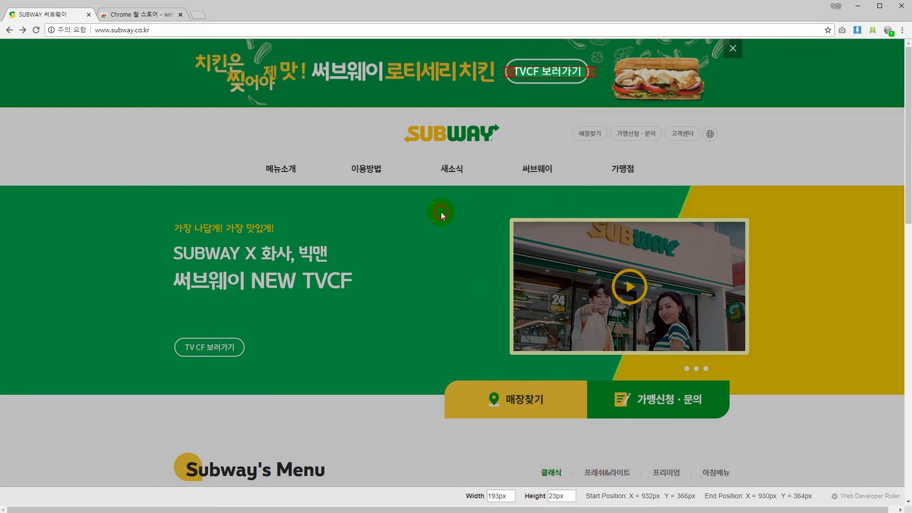